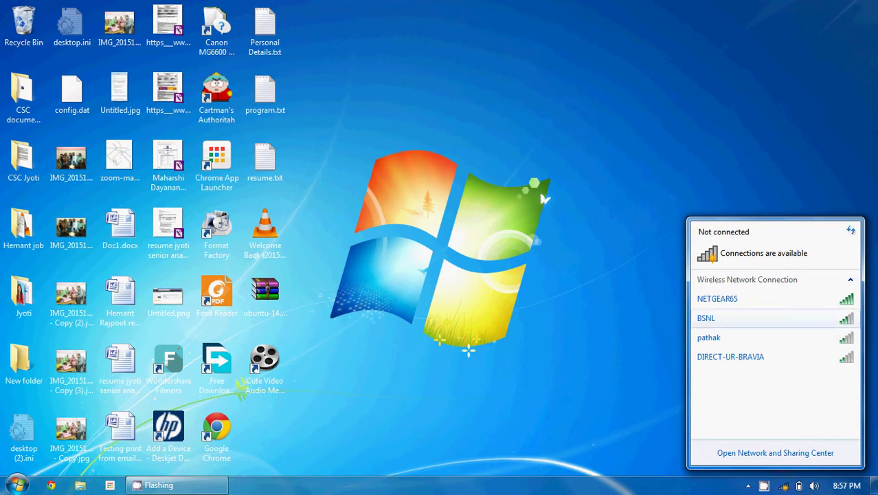
Join the NETGEAR65 wireless network by entering its network security key
double_click(718, 298)
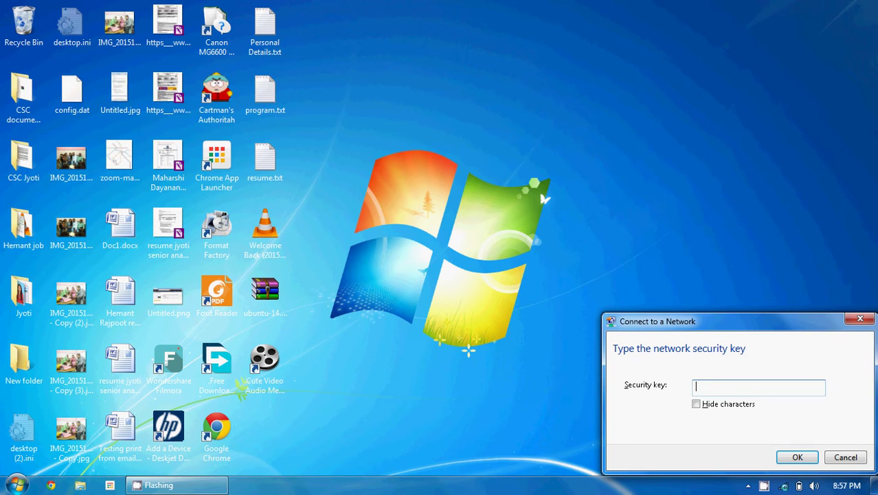
click(793, 458)
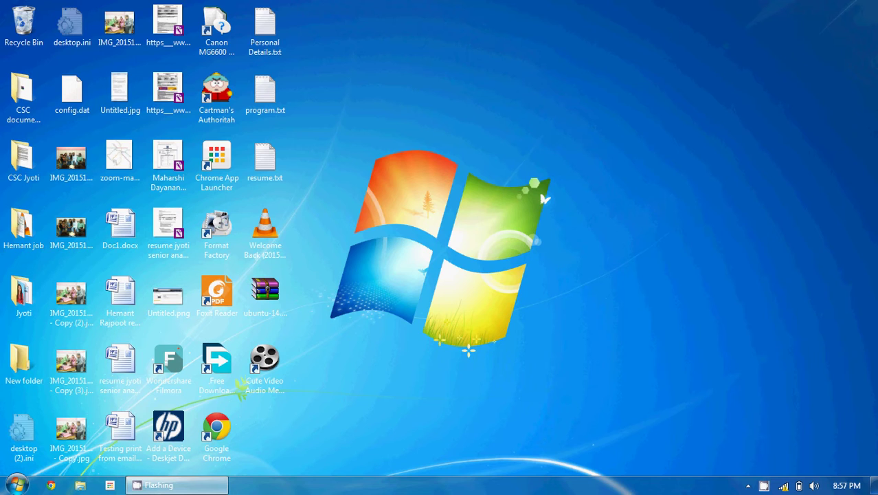
Open Chrome, load 192.168.1.1 and log in to the D500 with the saved credentials
click(51, 485)
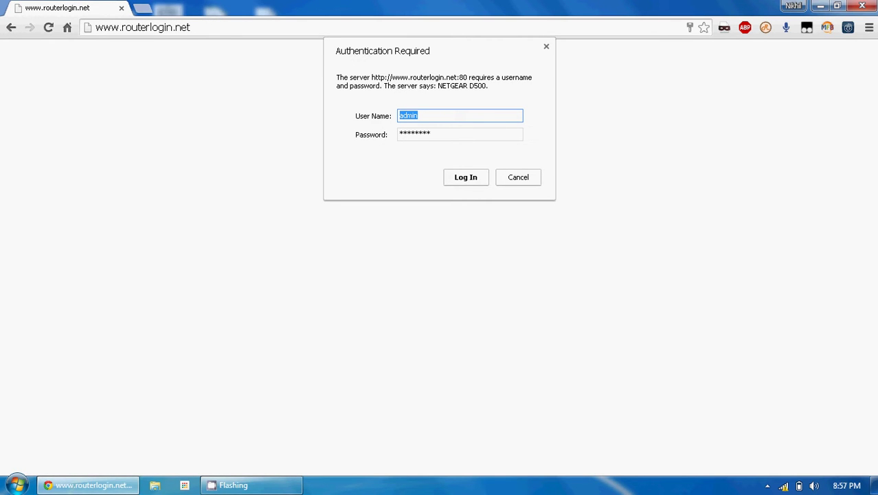
click(505, 179)
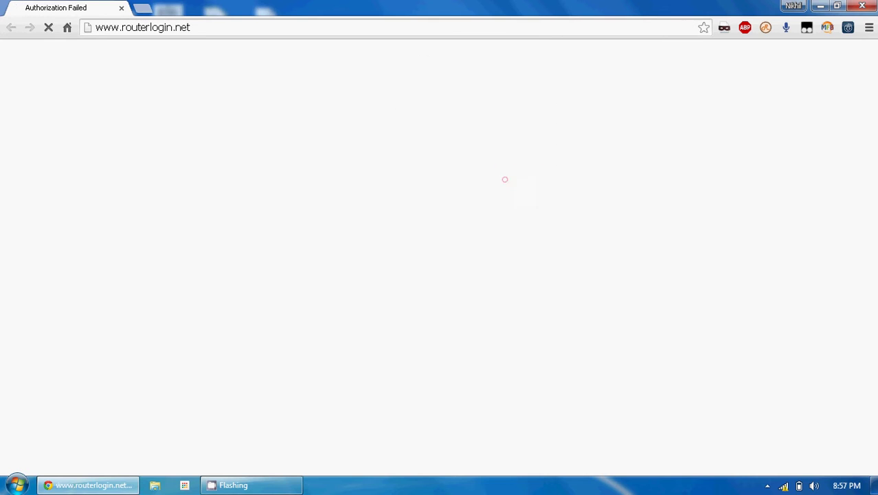
click(187, 27)
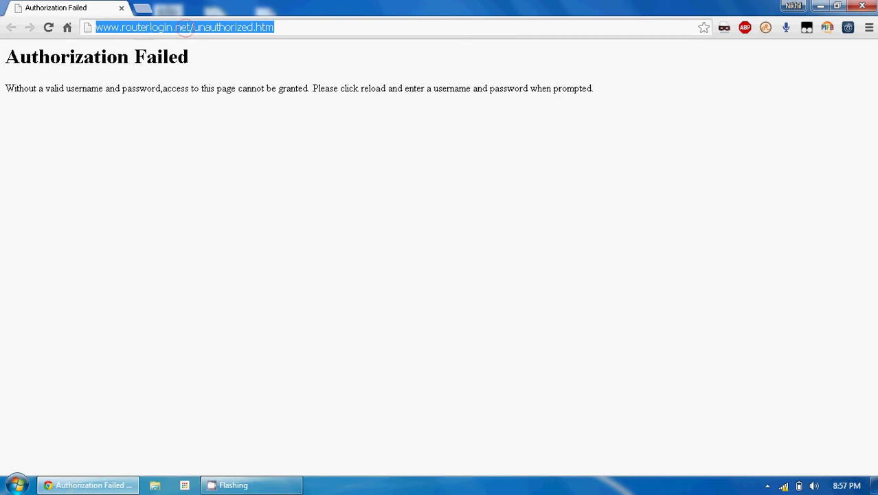
text(1)
key(End)
key(BackSpace)
key(BackSpace)
key(BackSpace)
key(BackSpace)
key(BackSpace)
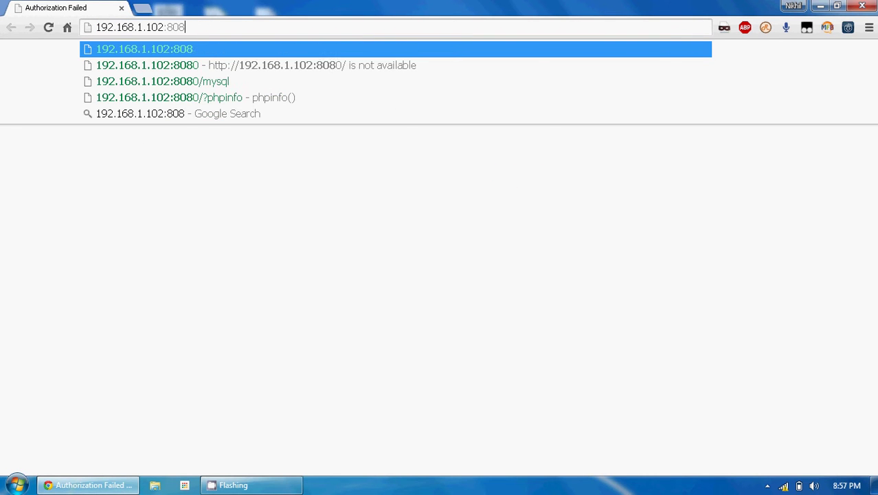
key(BackSpace)
key(BackSpace)
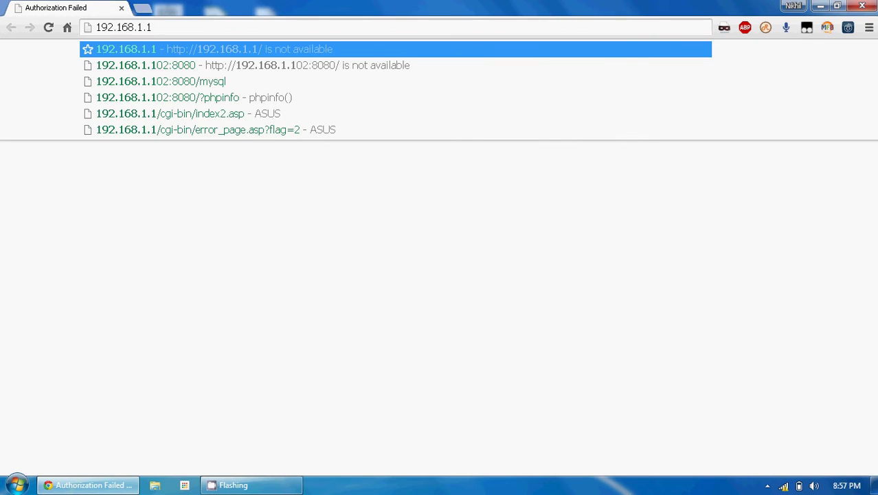
key(Return)
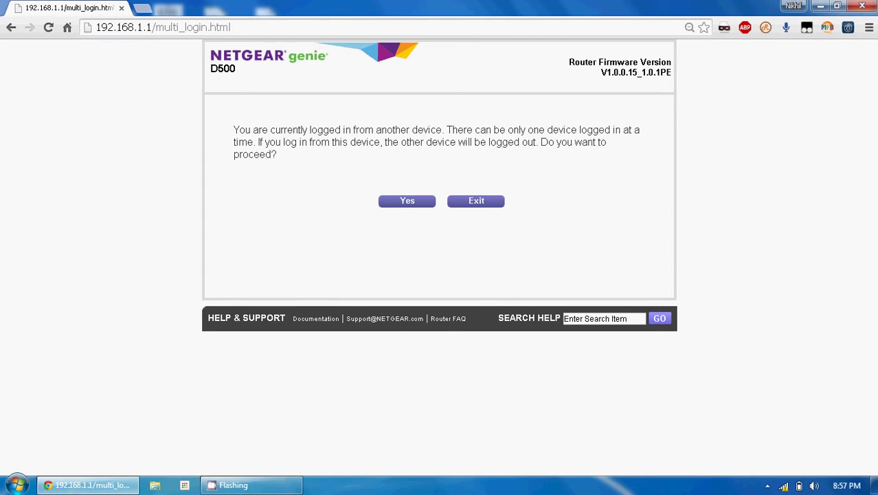
click(407, 200)
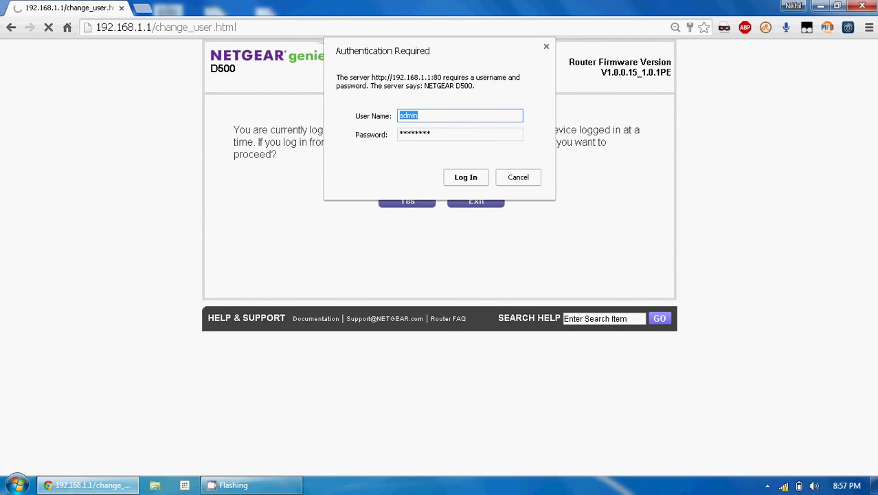
click(451, 180)
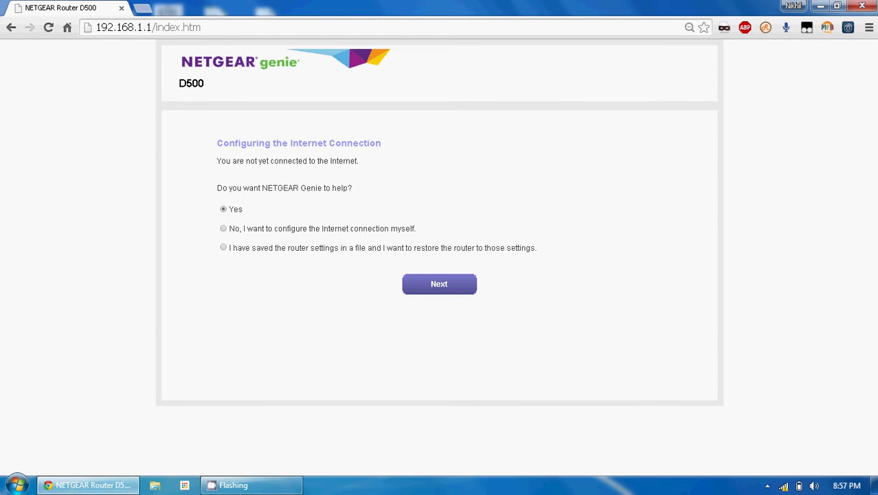
Choose to configure the Internet connection yourself, then go to Setup > WAN Setup
click(222, 229)
click(422, 283)
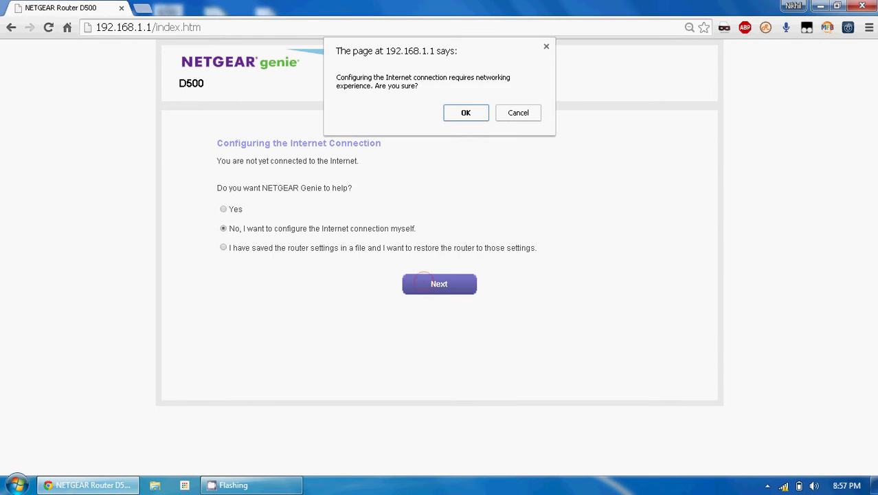
click(455, 112)
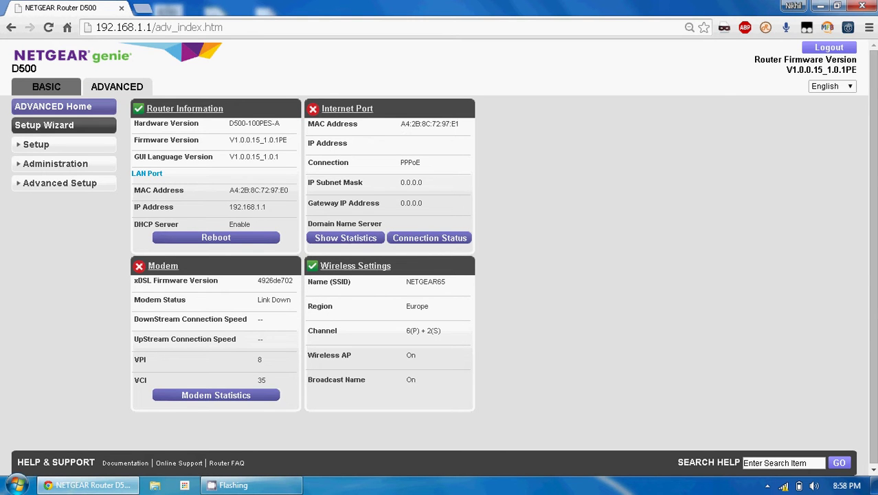
click(68, 148)
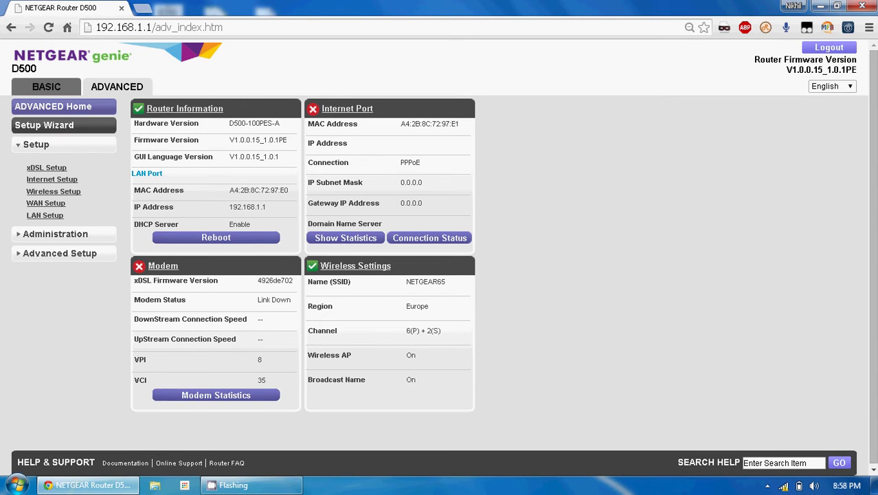
click(46, 202)
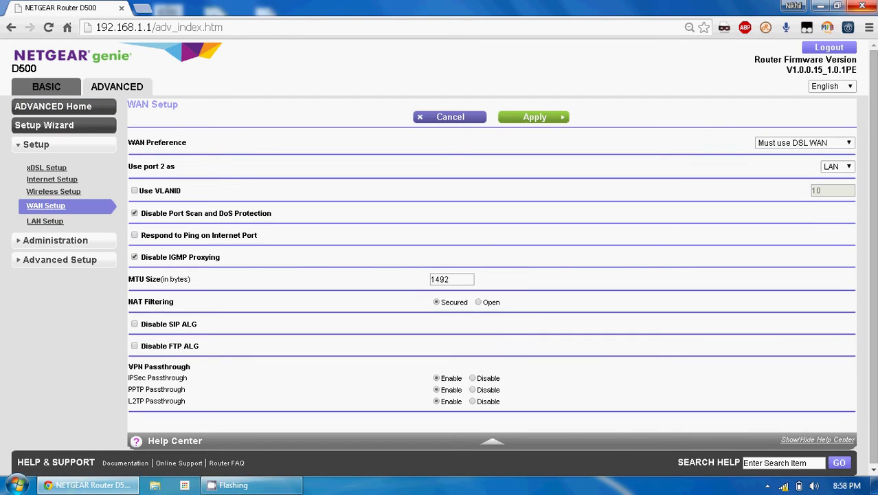
Set WAN Preference to 'Must use Ethernet WAN' and apply it while the progress bar runs
click(811, 142)
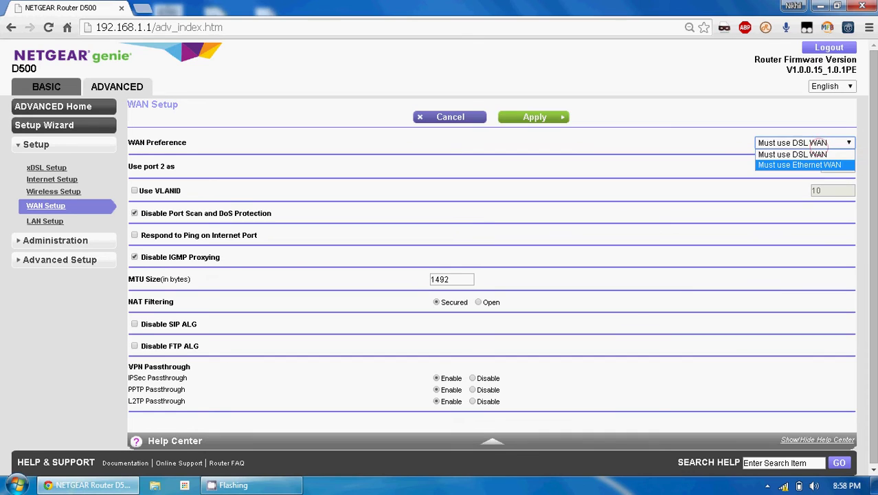
click(797, 165)
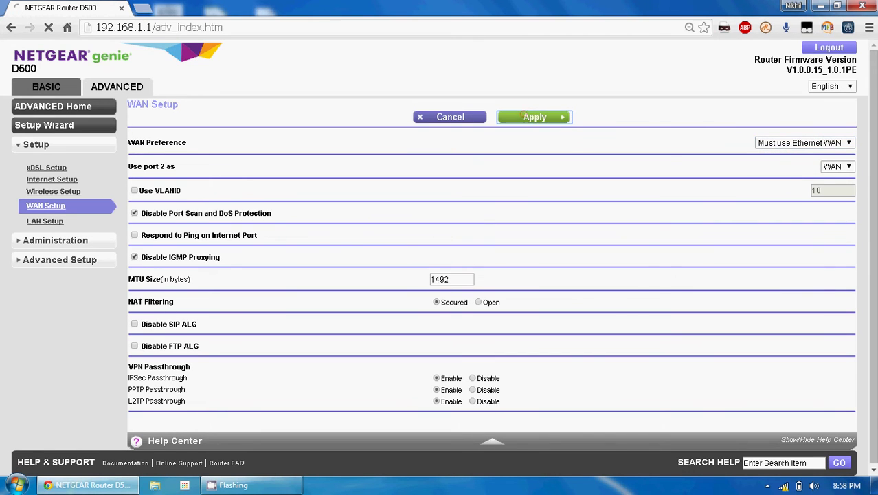
click(526, 115)
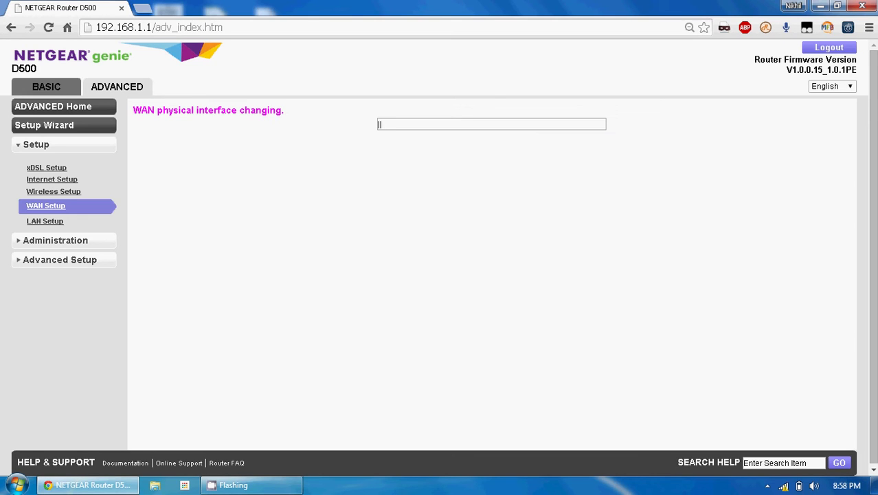
click(767, 485)
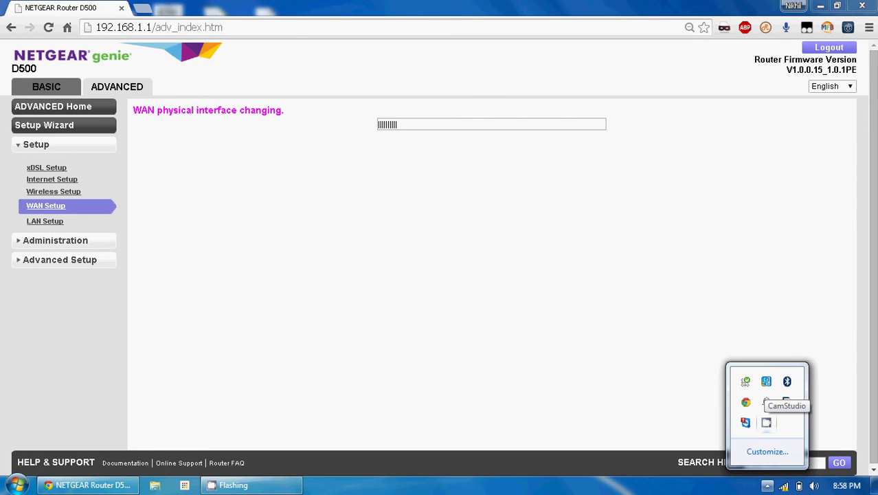
click(787, 401)
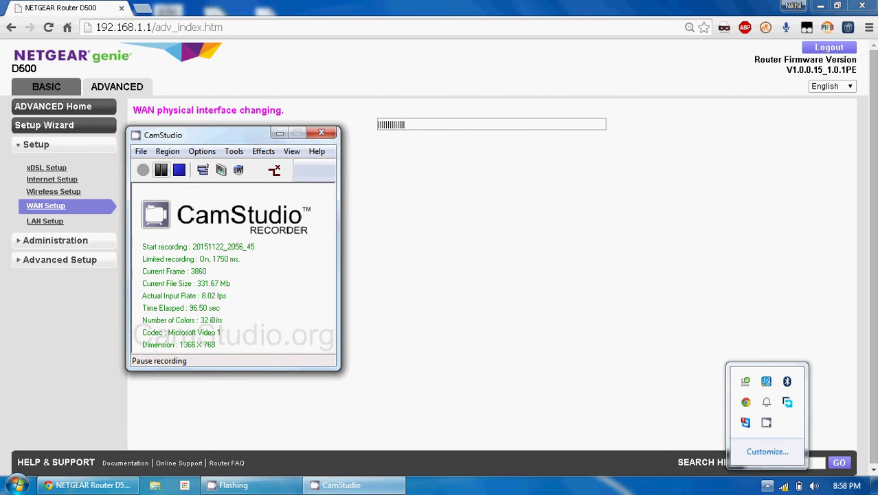
drag(199, 135, 741, 245)
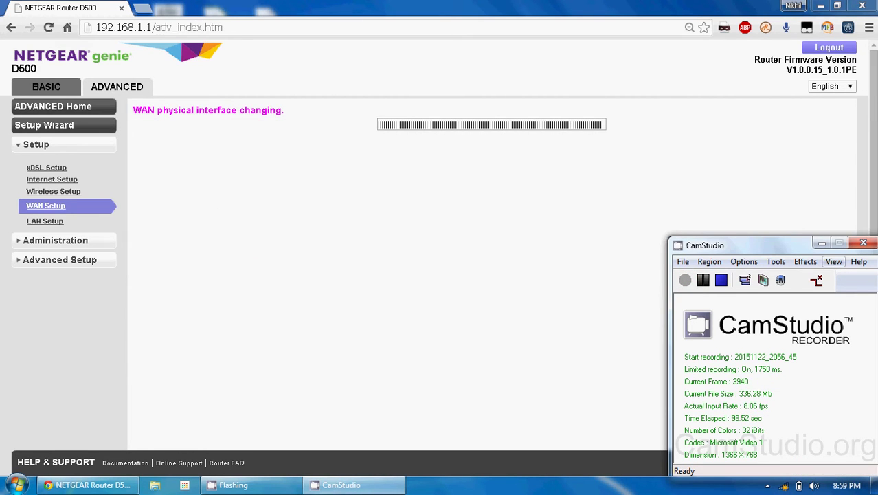
click(822, 243)
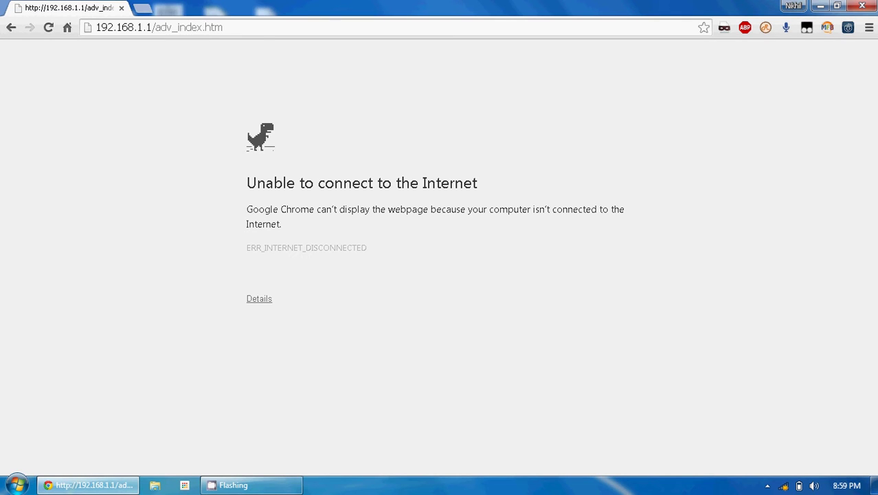
Reconnect to NETGEAR65 from the tray and reload the router address to get its login prompt
click(255, 26)
key(End)
click(784, 485)
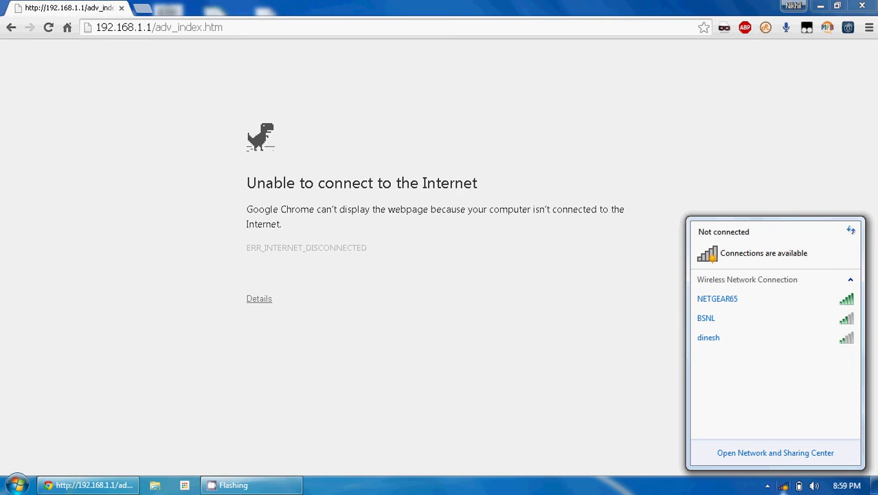
click(783, 304)
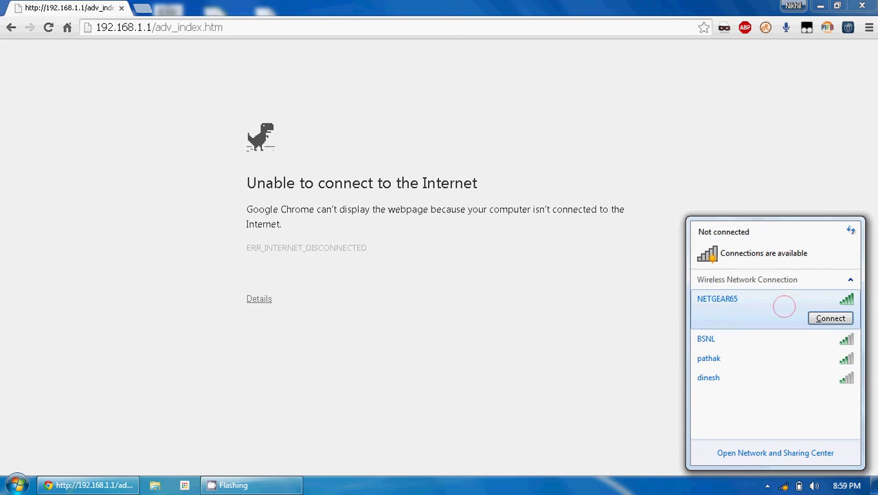
click(819, 320)
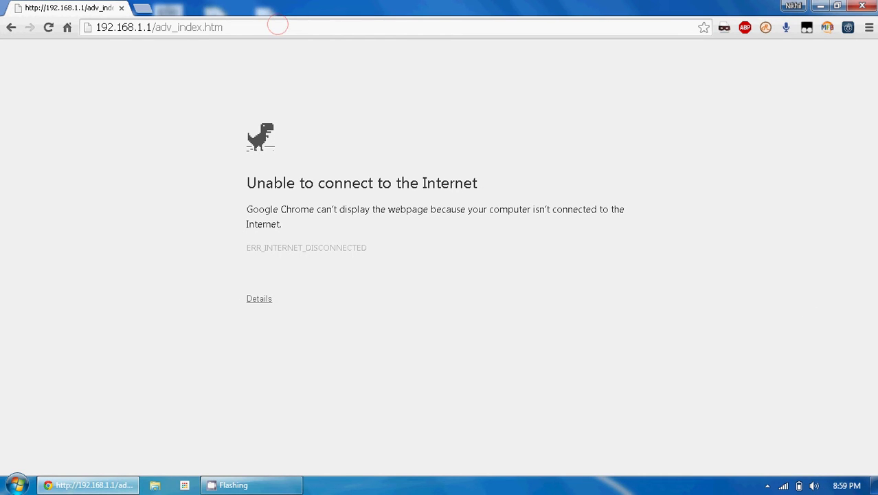
key(BackSpace)
key(BackSpace)
key(BackSpace)
key(Return)
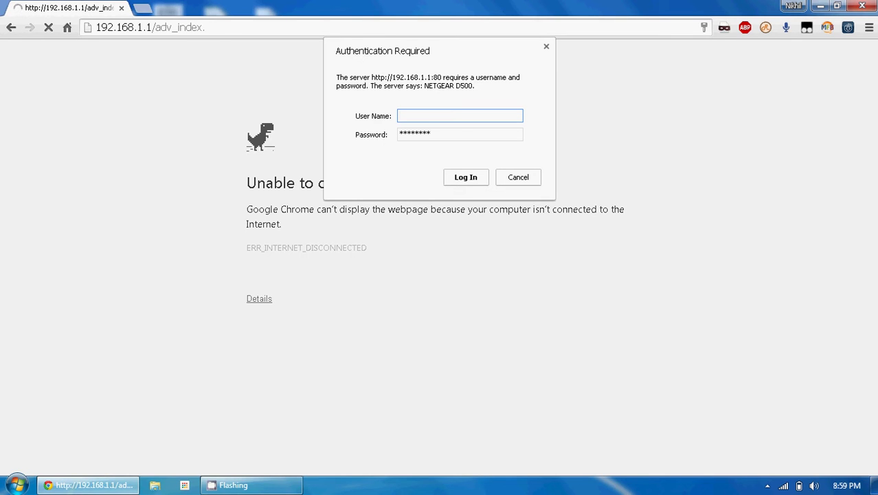
Log back in as admin, view BASIC Internet Setup, then return to the ADVANCED dashboard
key(Return)
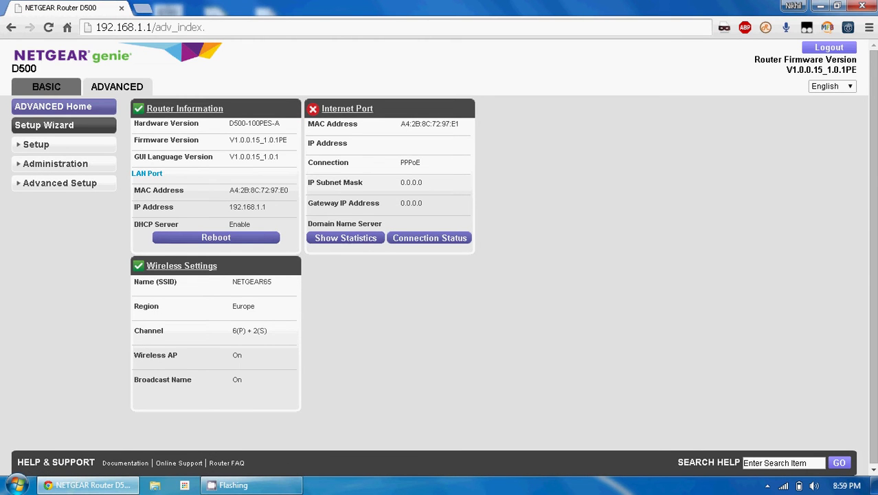
click(55, 86)
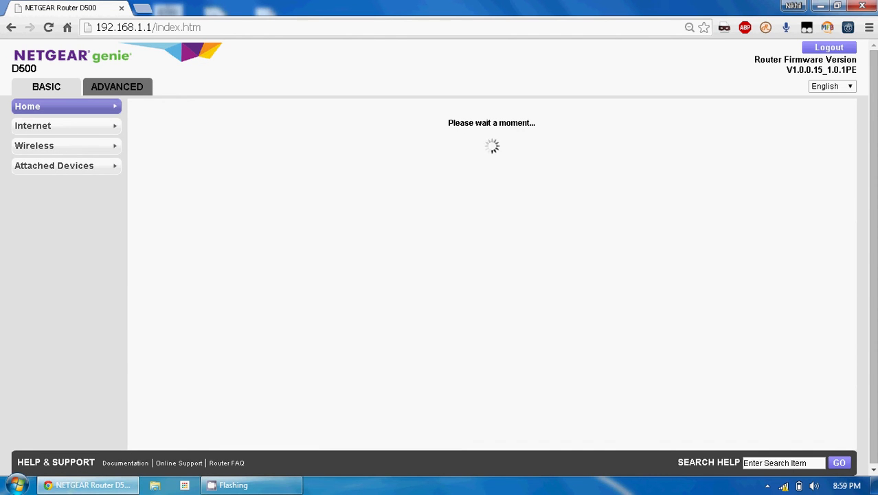
click(103, 124)
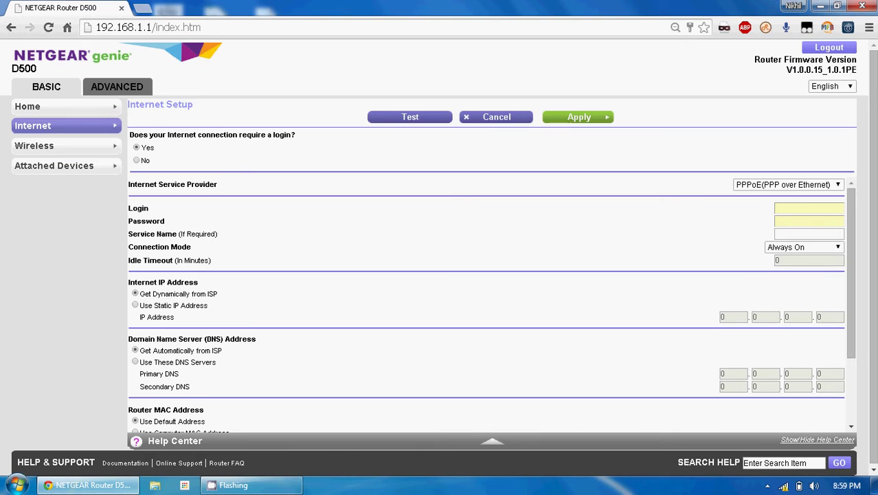
click(115, 85)
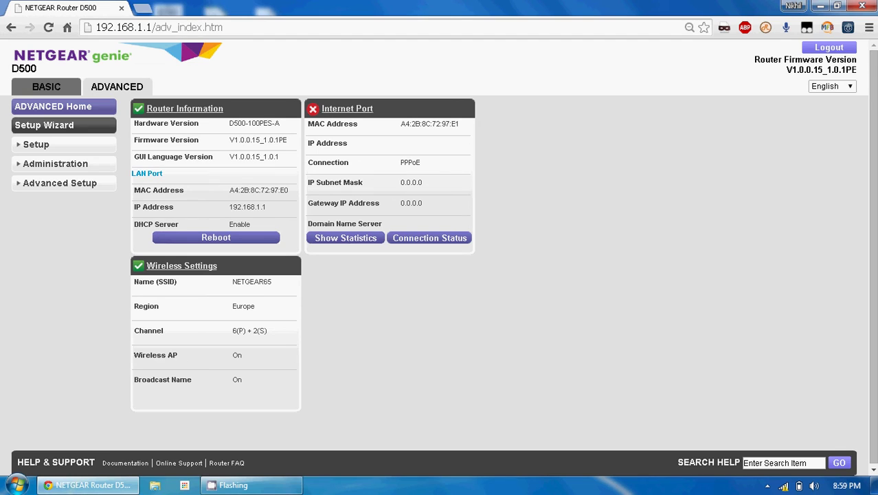
click(71, 147)
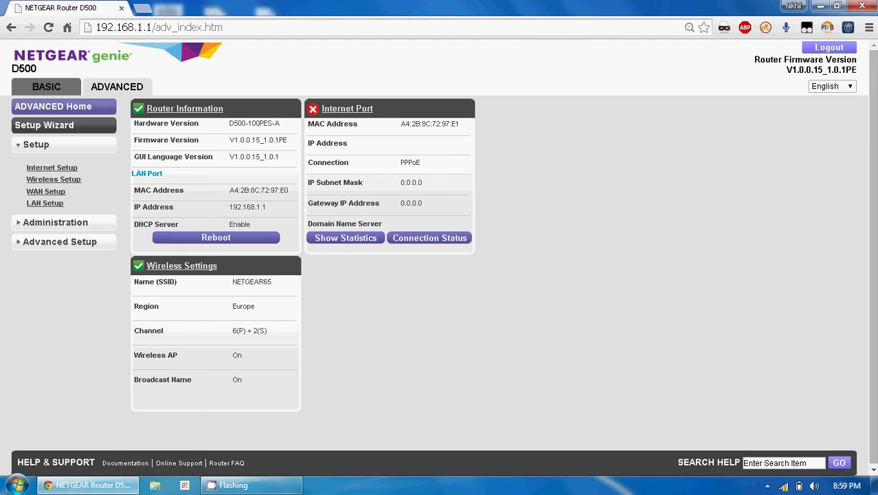
On Internet Setup, enter the saved PPPoE login name and the account password
click(54, 169)
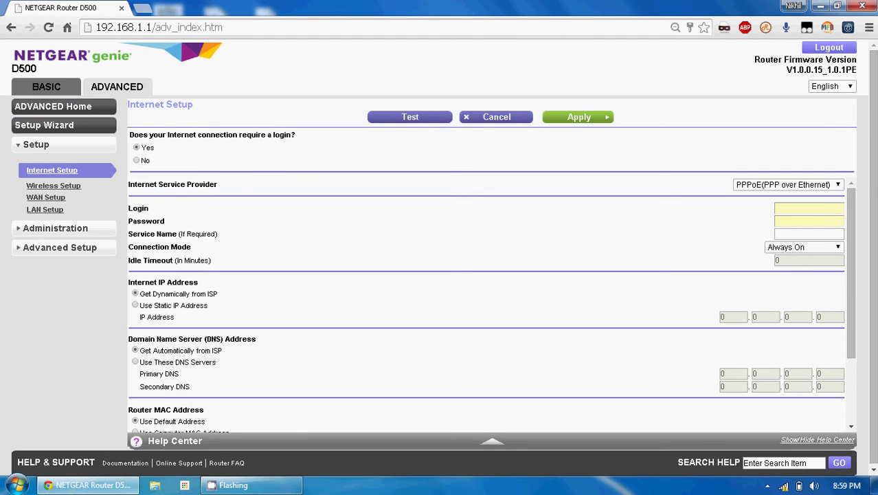
scroll(351, 221, down, 1)
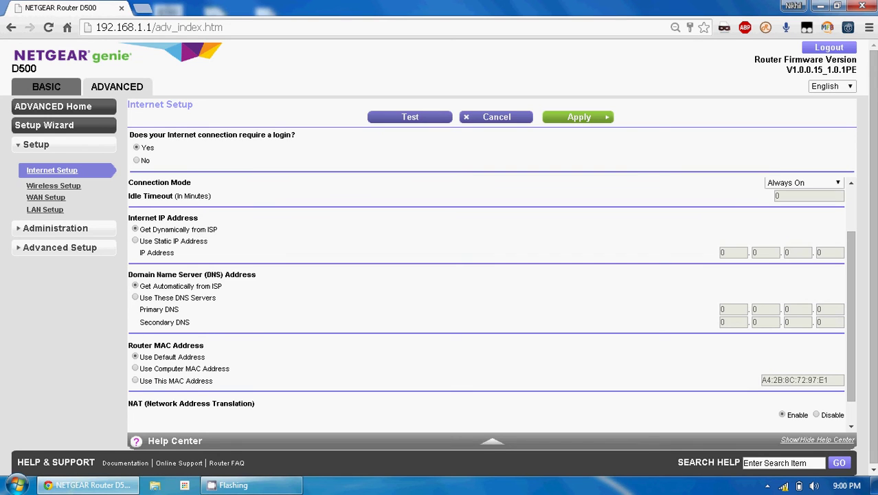
scroll(470, 241, up, 1)
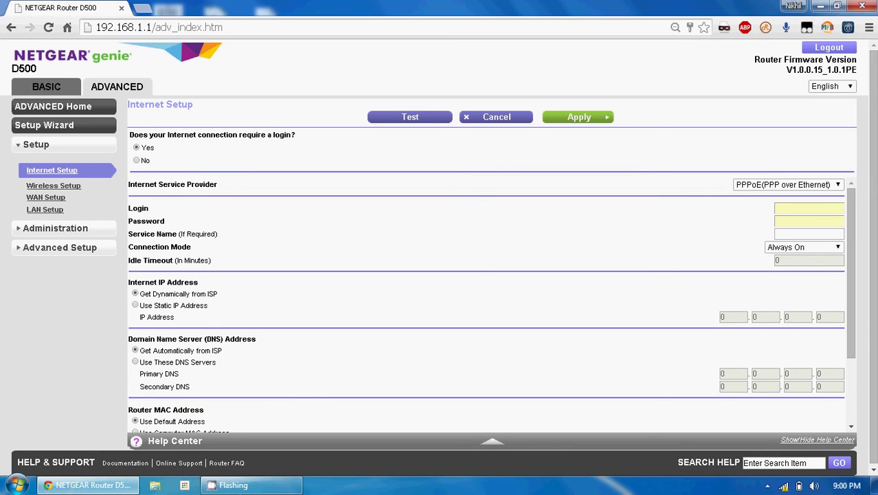
click(824, 207)
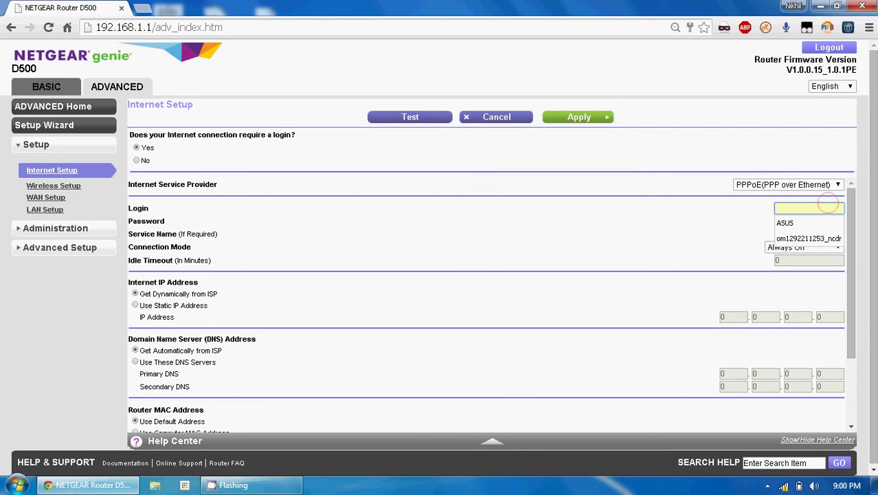
text(0)
key(Down)
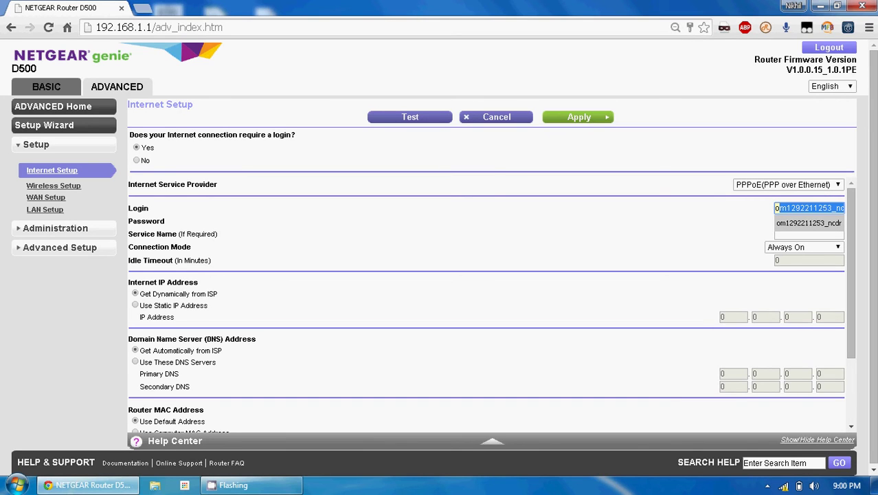
key(Tab)
text(pas)
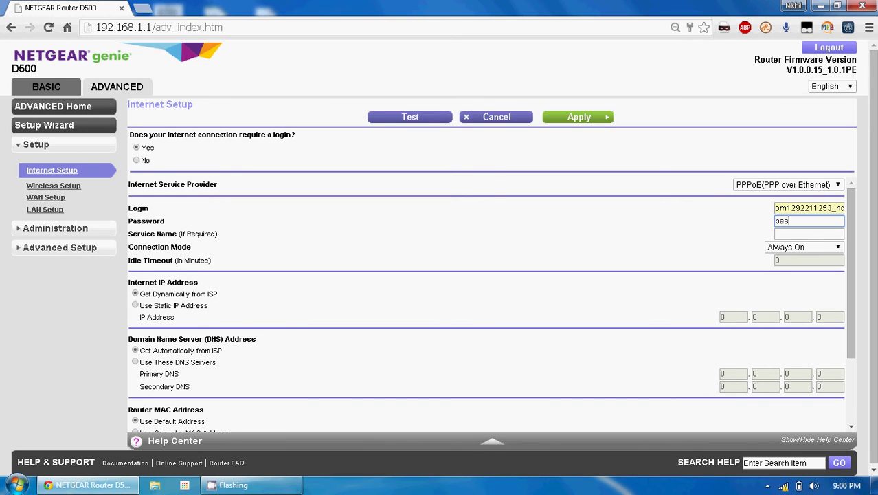
text(sword)
scroll(680, 240, down, 2)
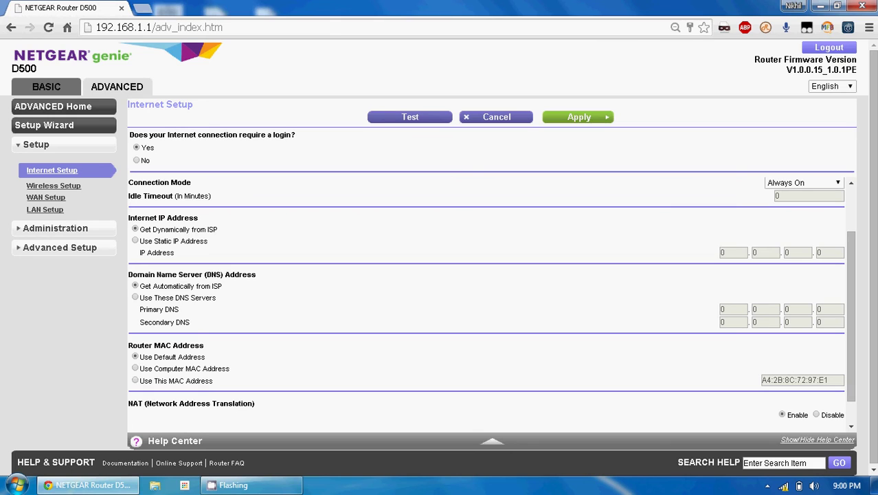
Leave the IP address dynamic and DNS automatic from the ISP, then apply the PPPoE settings
click(135, 240)
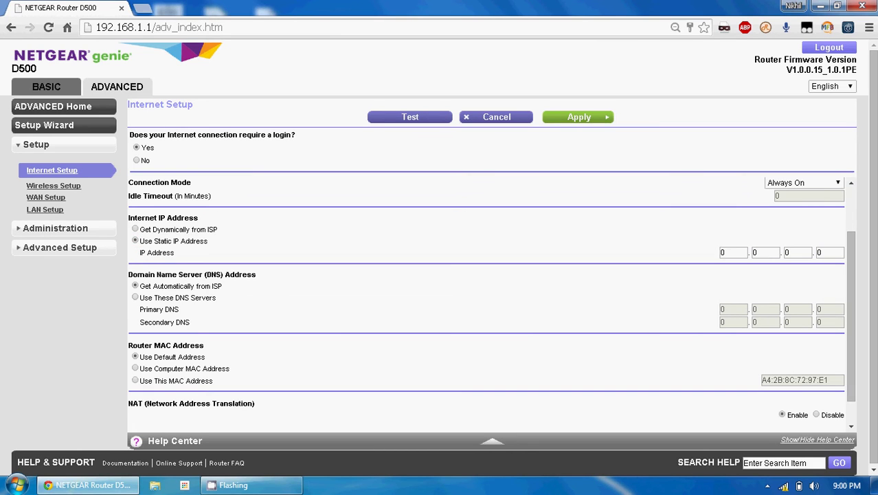
click(135, 297)
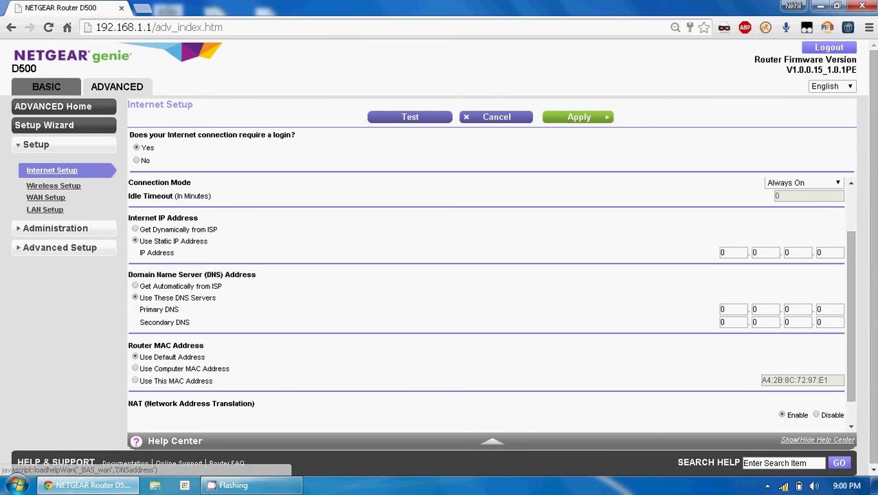
click(135, 285)
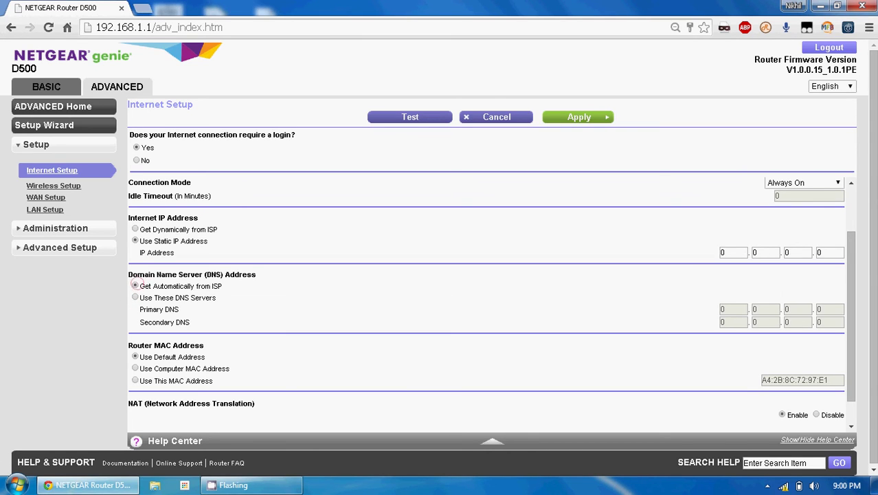
click(135, 229)
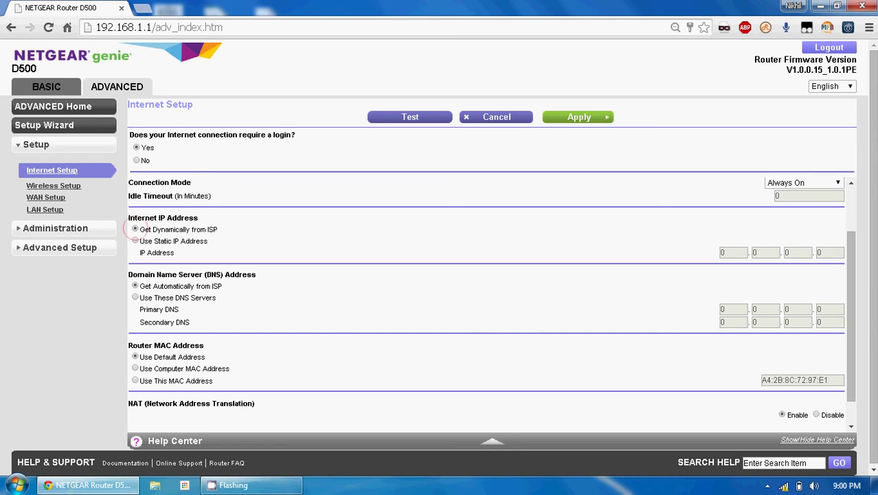
click(322, 278)
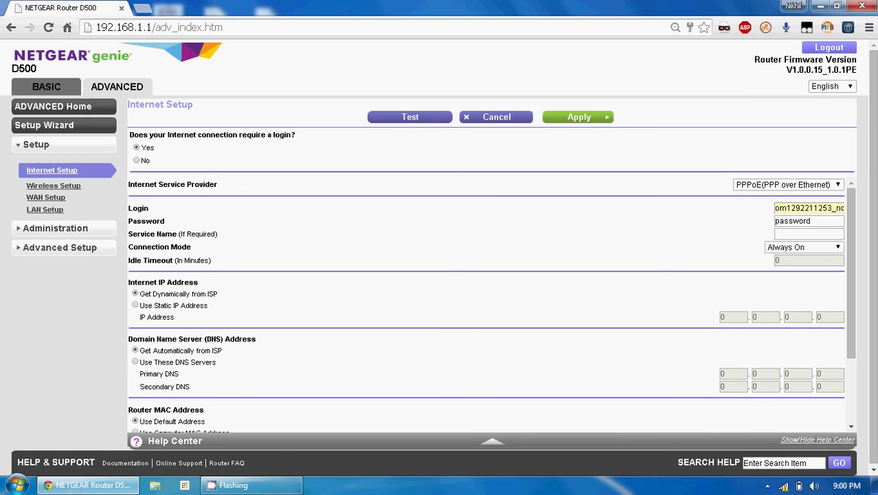
click(558, 115)
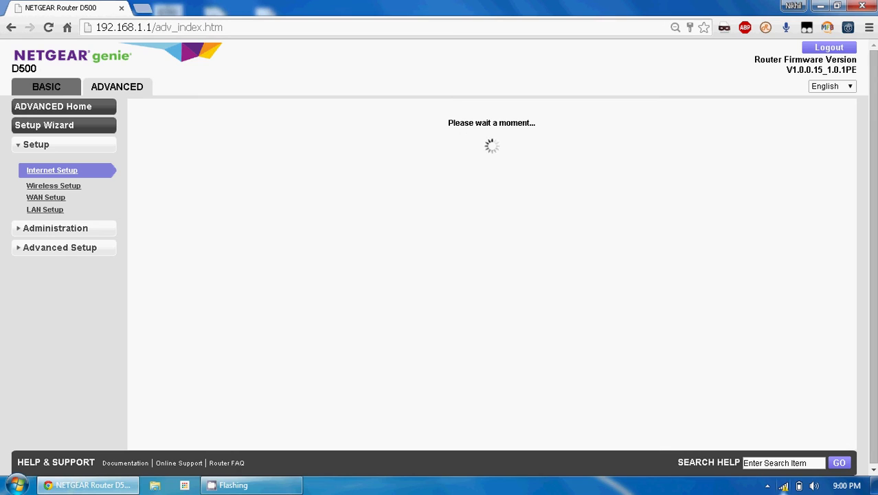
Check the tray network icon, then continue with 'Take me to the Internet' to the D500 success page
click(768, 485)
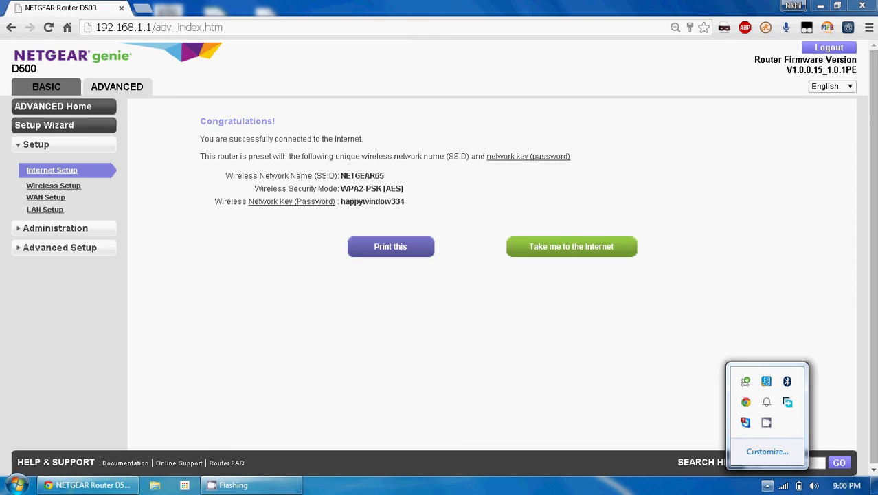
click(539, 326)
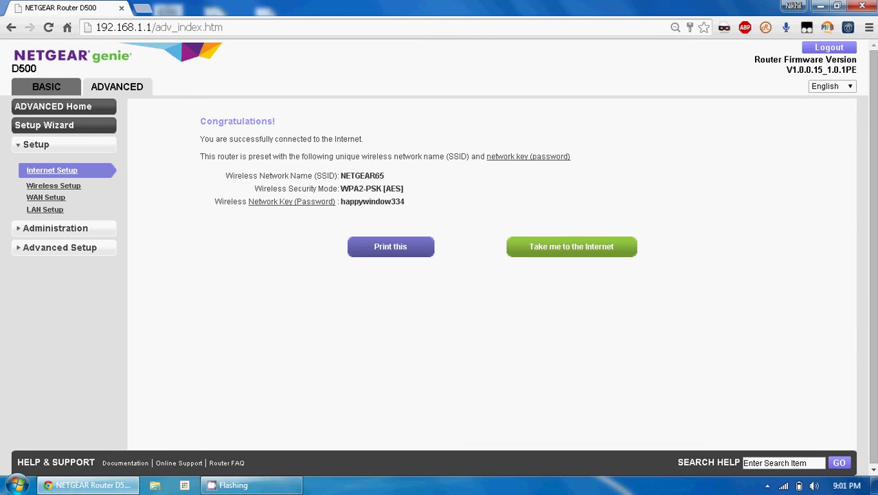
click(536, 246)
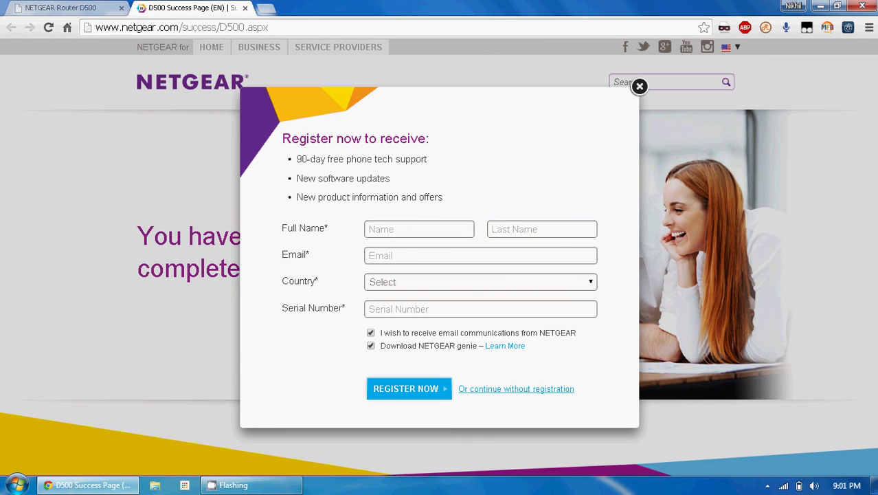
Load google.co.in in a new tab, then switch back to the NETGEAR Router D500 tab
mouse_move(783, 485)
click(266, 7)
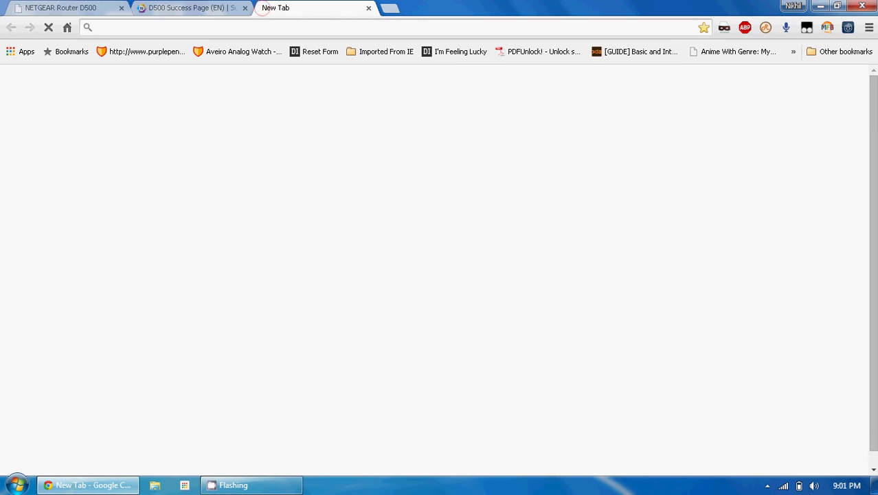
click(99, 27)
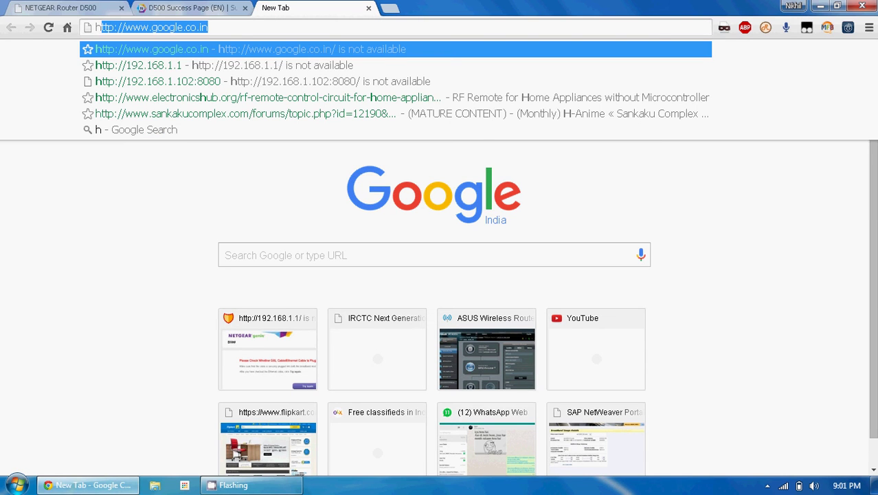
key(Right)
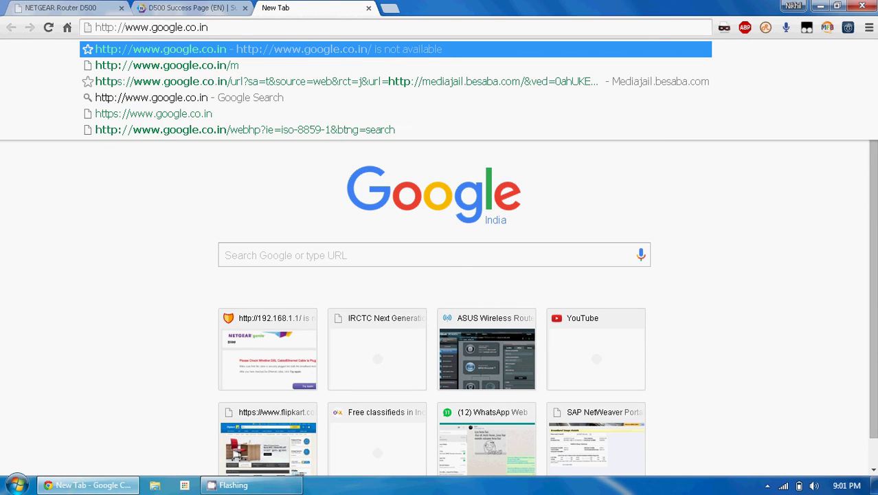
key(Return)
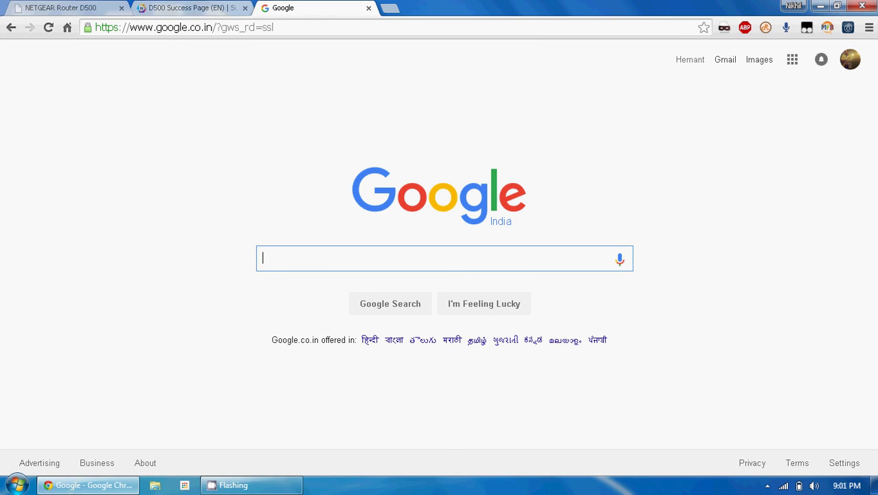
key(ctrl+shift+Tab)
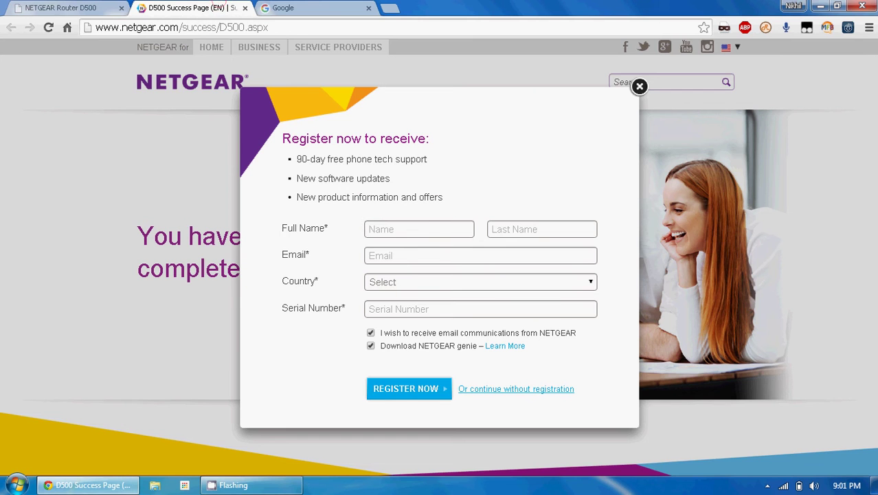
key(ctrl+shift+Tab)
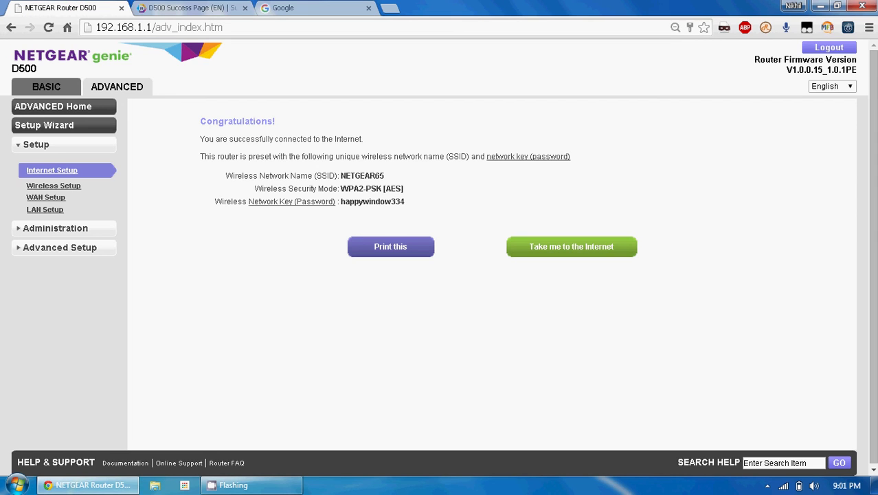
Check the Basic and Advanced home pages showing PPPoE IP 117.220.66.20, then enter 10.0.0.1 in a new tab
click(45, 85)
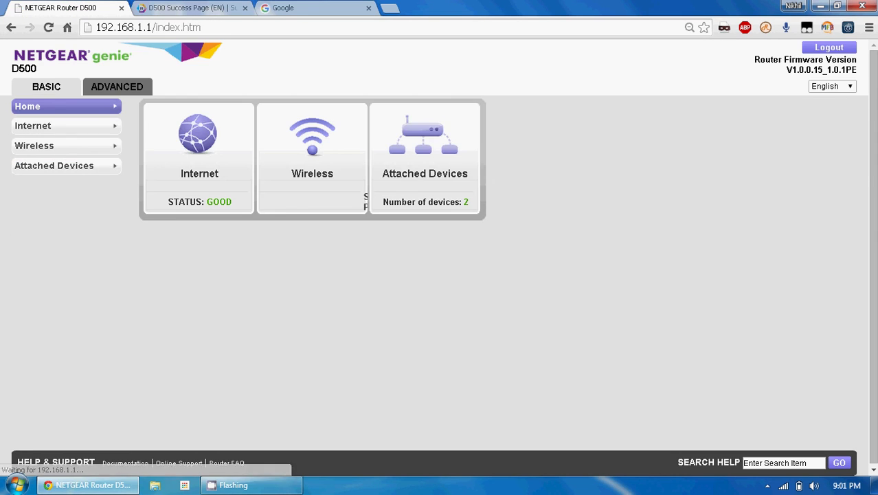
click(116, 85)
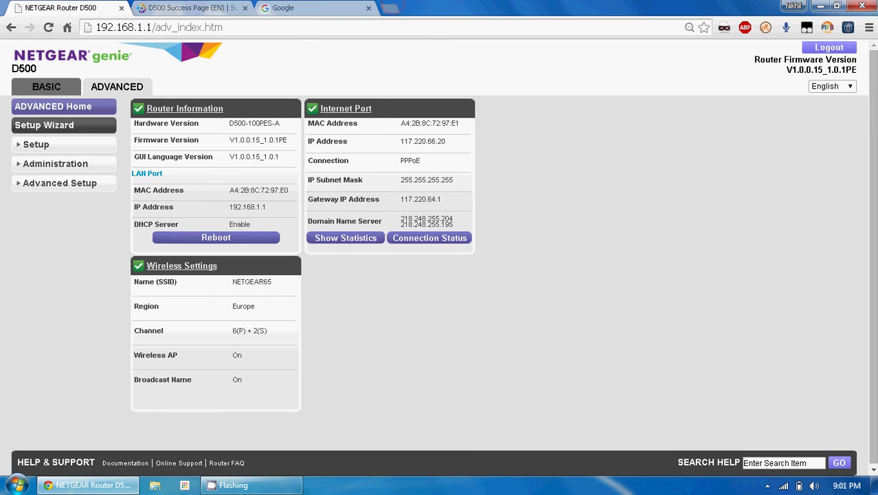
click(389, 8)
text(10.0.0.)
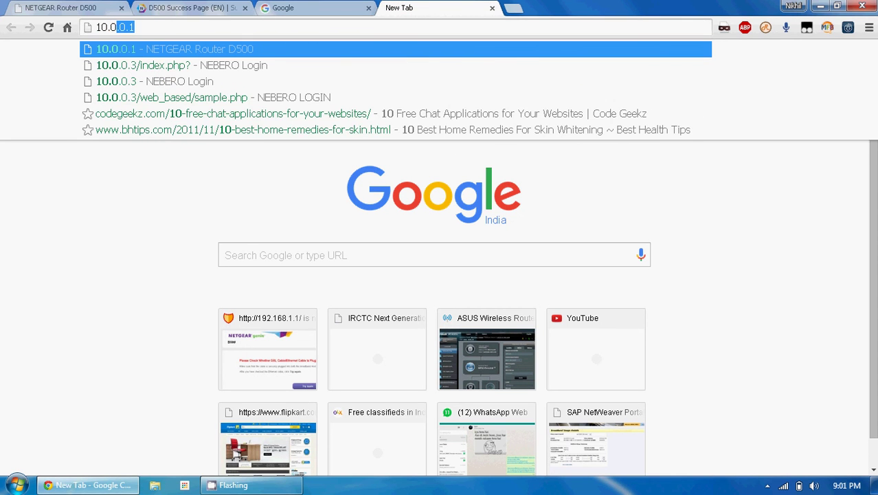
text(1)
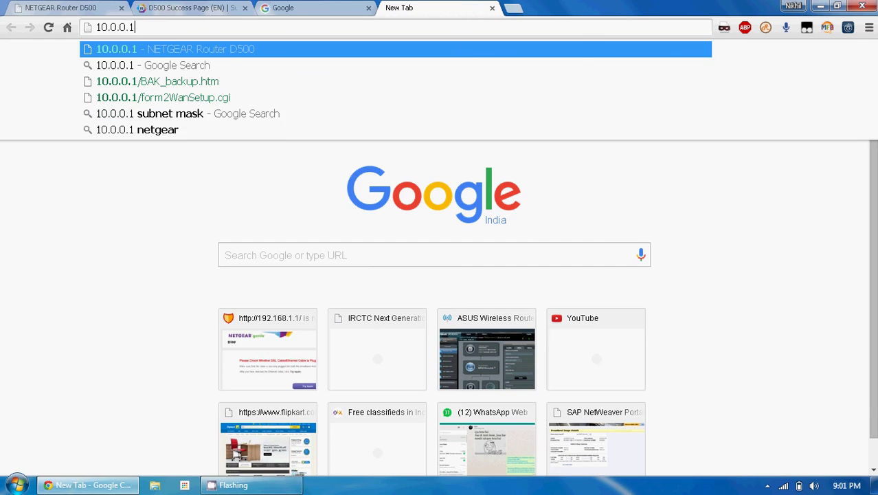
Load 10.0.0.1, then close that tab, the Google tab and the D500 Success Page tab
key(Return)
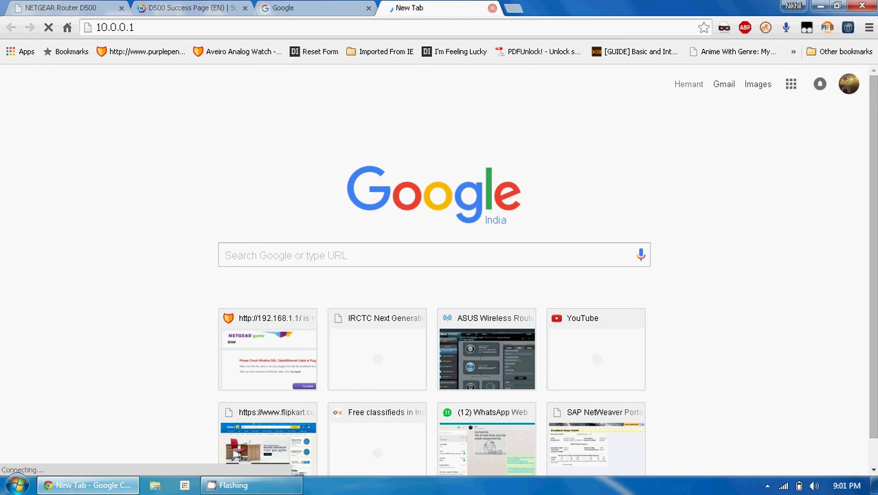
click(492, 8)
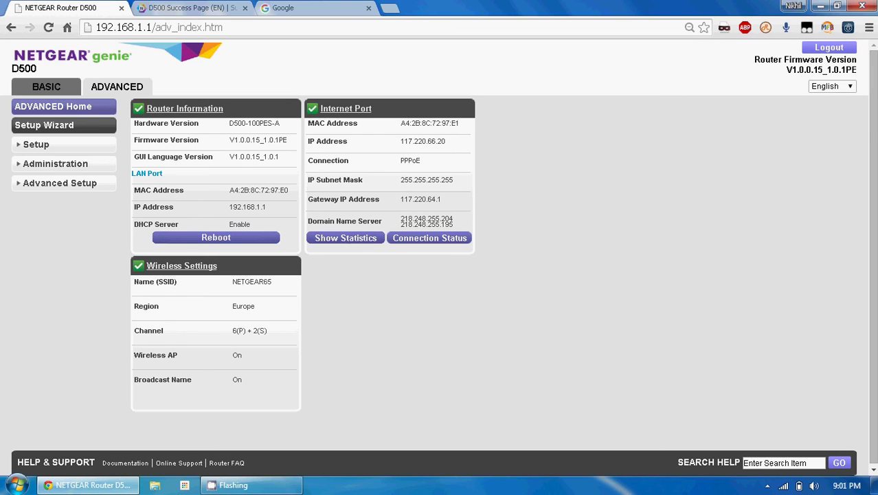
click(368, 8)
click(195, 7)
click(245, 8)
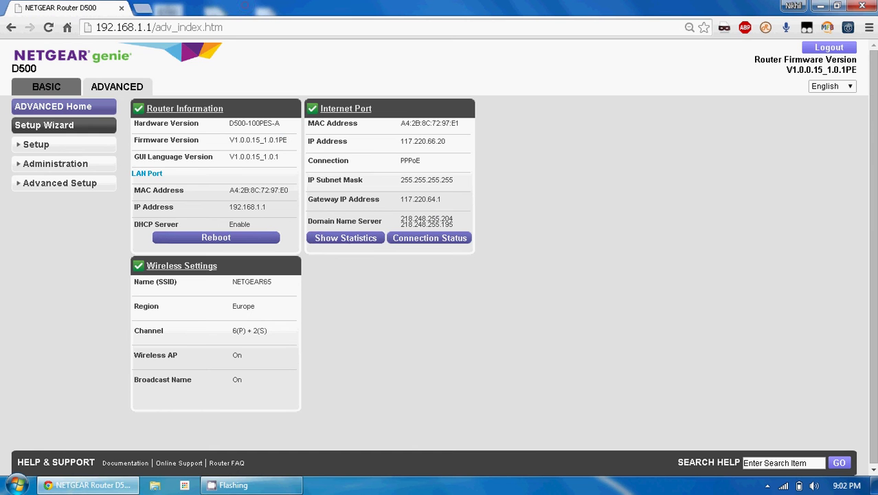